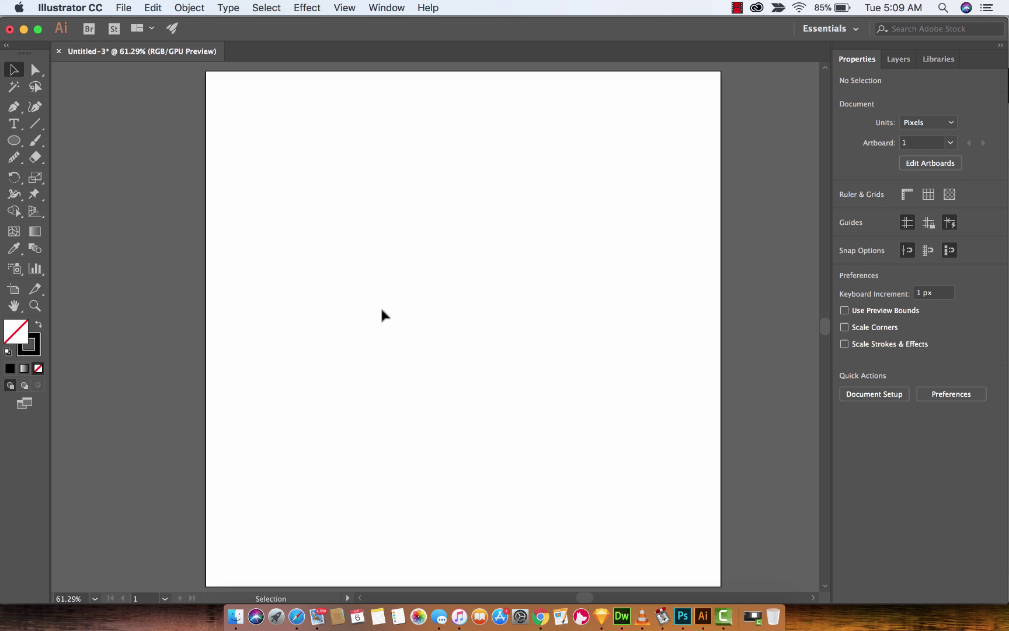
Step: Select the Pencil Tool from the freehand drawing tool flyout
{"action": "left_click", "coordinate": [14, 159]}
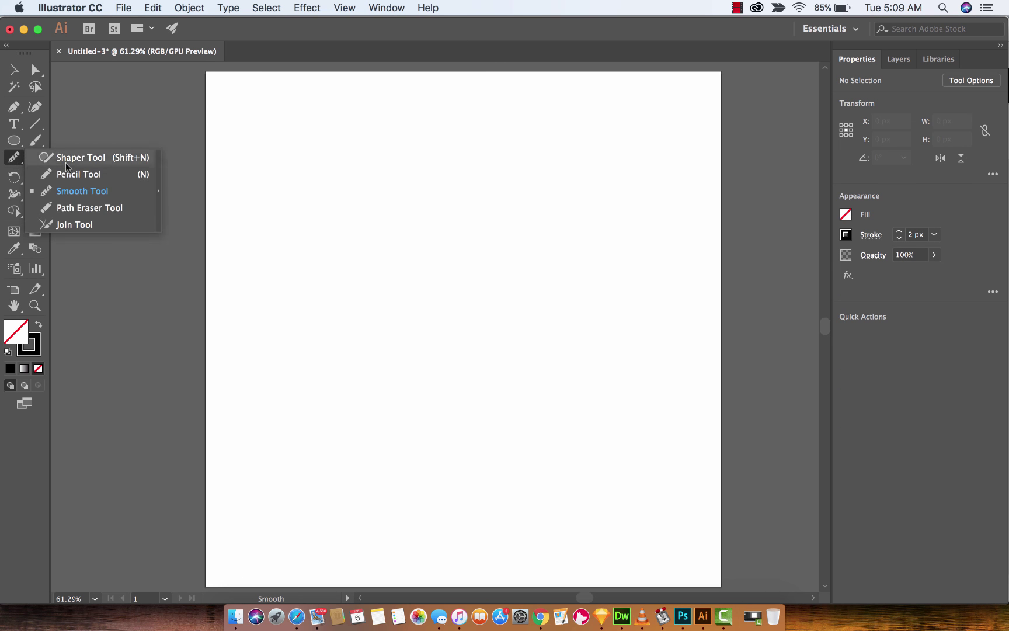
{"action": "left_click", "coordinate": [72, 170]}
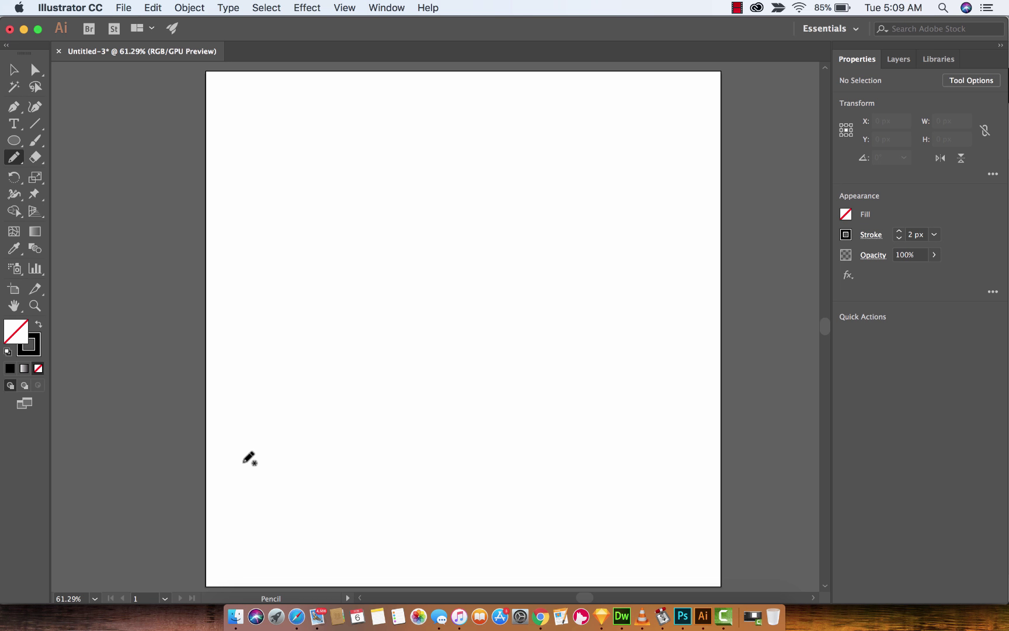
Step: Draw a freehand zigzag path with three tall peaks across the left of the artboard
{"action": "mouse_move", "coordinate": [243, 462]}
{"action": "left_mouse_down"}
{"action": "mouse_move", "coordinate": [258, 186]}
{"action": "mouse_move", "coordinate": [278, 162]}
{"action": "mouse_move", "coordinate": [302, 230]}
{"action": "mouse_move", "coordinate": [297, 312]}
{"action": "mouse_move", "coordinate": [321, 471]}
{"action": "mouse_move", "coordinate": [338, 448]}
{"action": "mouse_move", "coordinate": [362, 368]}
{"action": "mouse_move", "coordinate": [361, 239]}
{"action": "mouse_move", "coordinate": [389, 156]}
{"action": "mouse_move", "coordinate": [422, 257]}
{"action": "mouse_move", "coordinate": [434, 473]}
{"action": "mouse_move", "coordinate": [455, 472]}
{"action": "mouse_move", "coordinate": [491, 154]}
{"action": "mouse_move", "coordinate": [502, 157]}
{"action": "mouse_move", "coordinate": [522, 283]}
{"action": "mouse_move", "coordinate": [532, 475]}
{"action": "left_mouse_up"}
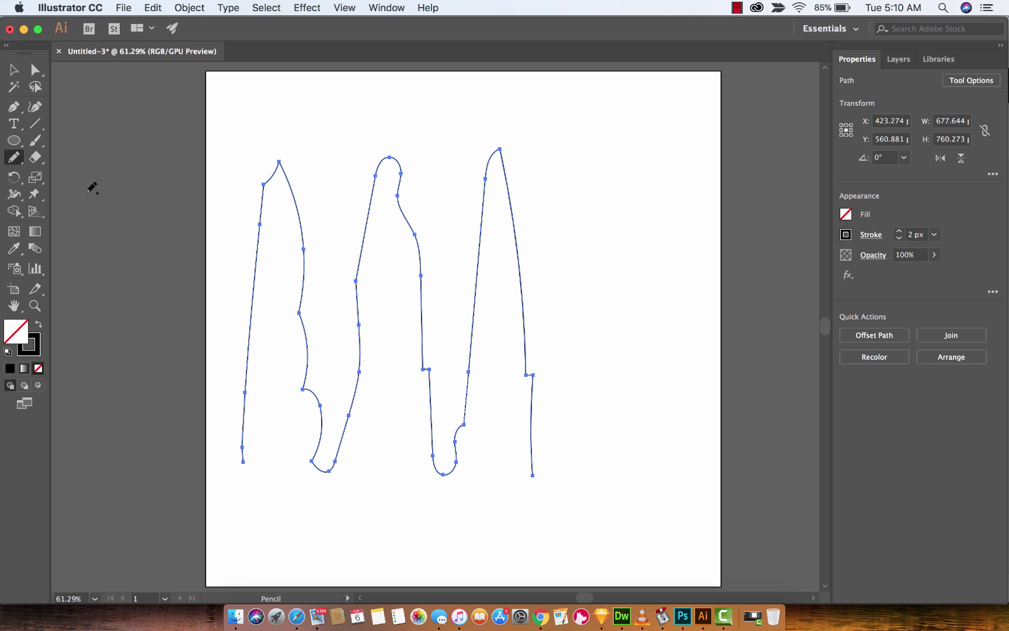
Step: Pick the Smooth Tool from the Pencil tool group flyout
{"action": "left_click", "coordinate": [14, 157]}
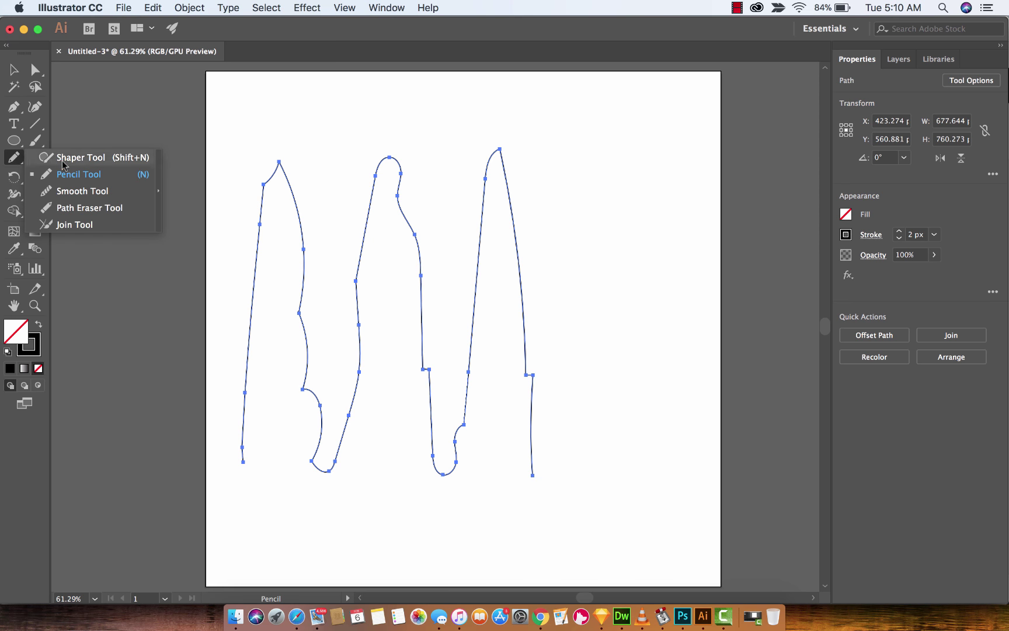
{"action": "left_click", "coordinate": [75, 191]}
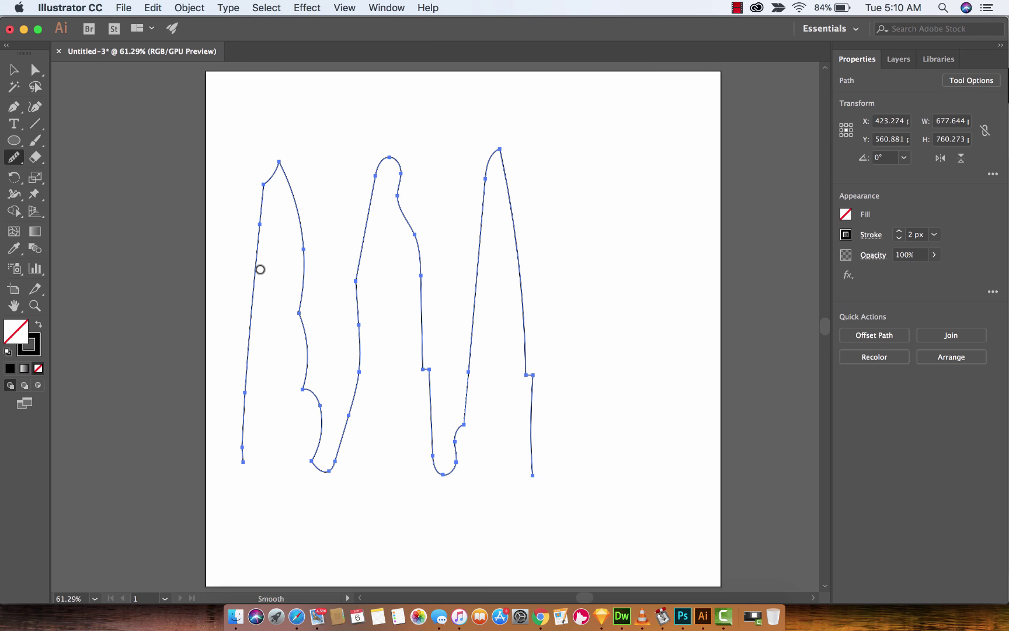
Step: Smooth the left and right sides of the zigzag's first peak
{"action": "left_click_drag", "start_coordinate": [269, 164], "coordinate": [247, 435]}
{"action": "mouse_move", "coordinate": [264, 161]}
{"action": "left_mouse_down"}
{"action": "mouse_move", "coordinate": [266, 221]}
{"action": "mouse_move", "coordinate": [279, 155]}
{"action": "mouse_move", "coordinate": [264, 200]}
{"action": "mouse_move", "coordinate": [287, 162]}
{"action": "left_mouse_up"}
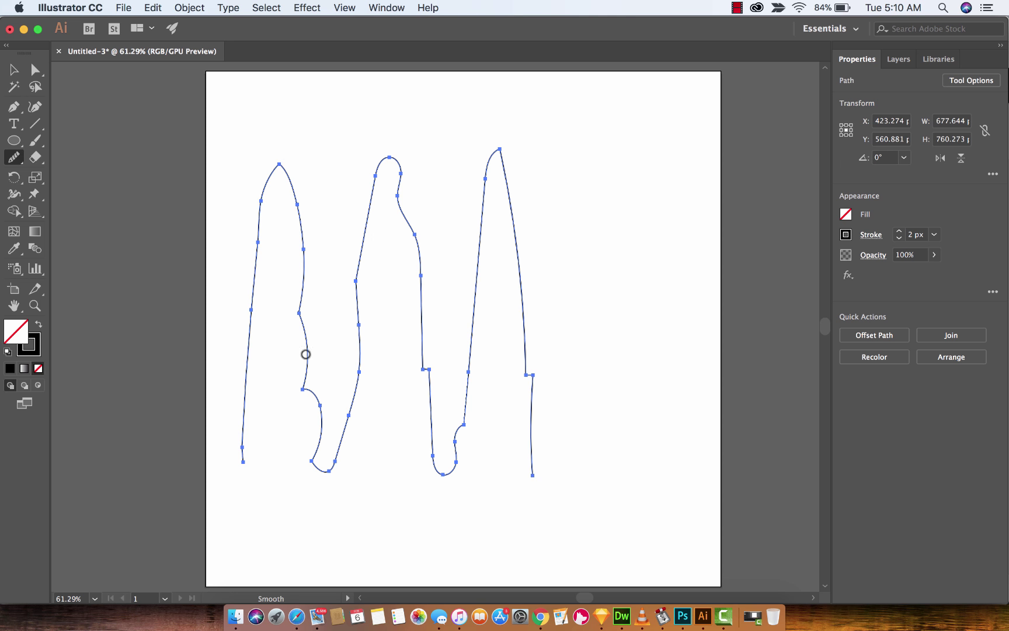
{"action": "left_click_drag", "start_coordinate": [279, 145], "coordinate": [254, 413]}
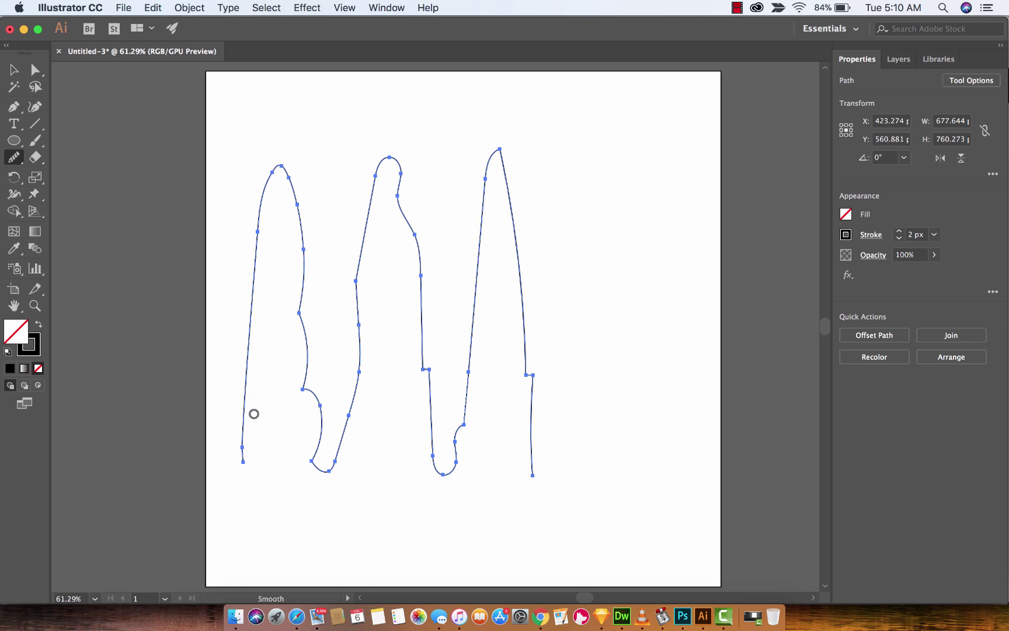
{"action": "left_click_drag", "start_coordinate": [295, 141], "coordinate": [315, 400]}
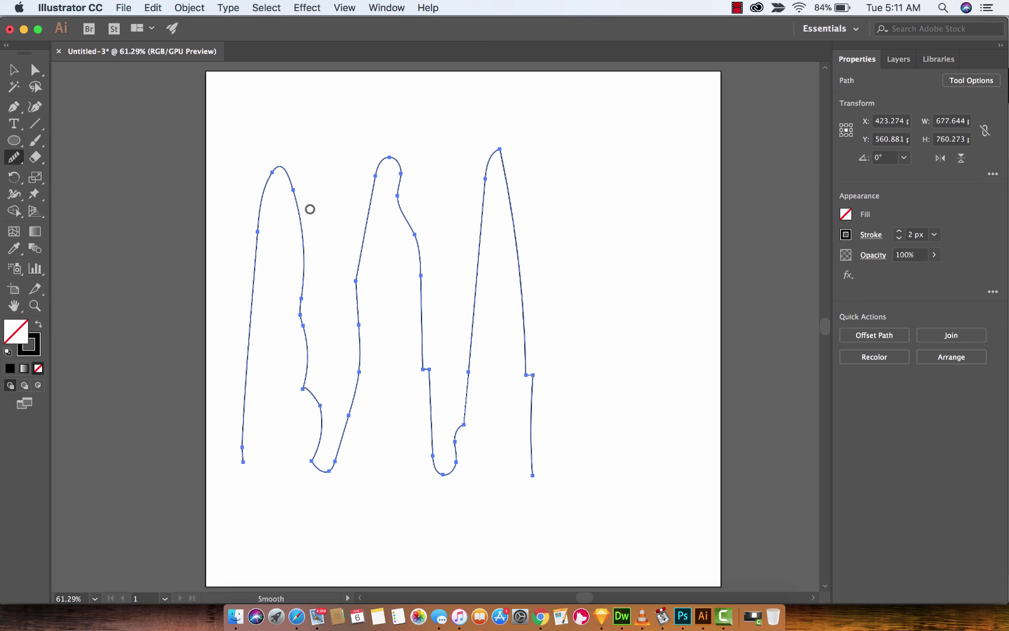
{"action": "left_click_drag", "start_coordinate": [292, 165], "coordinate": [317, 428]}
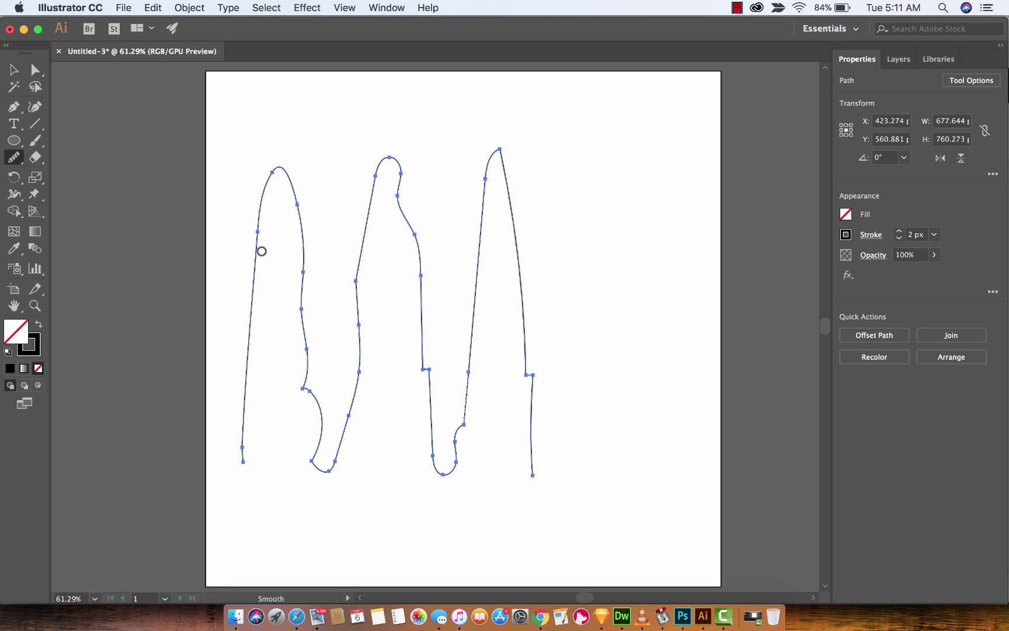
{"action": "mouse_move", "coordinate": [283, 167]}
{"action": "left_mouse_down"}
{"action": "mouse_move", "coordinate": [306, 304]}
{"action": "mouse_move", "coordinate": [315, 256]}
{"action": "mouse_move", "coordinate": [294, 384]}
{"action": "mouse_move", "coordinate": [299, 354]}
{"action": "mouse_move", "coordinate": [301, 377]}
{"action": "left_mouse_up"}
Step: Round the first peak's lower right and the dip before the second peak
{"action": "left_click_drag", "start_coordinate": [308, 255], "coordinate": [313, 384]}
{"action": "mouse_move", "coordinate": [310, 314]}
{"action": "left_mouse_down"}
{"action": "mouse_move", "coordinate": [305, 417]}
{"action": "mouse_move", "coordinate": [309, 453]}
{"action": "mouse_move", "coordinate": [309, 407]}
{"action": "mouse_move", "coordinate": [314, 480]}
{"action": "left_mouse_up"}
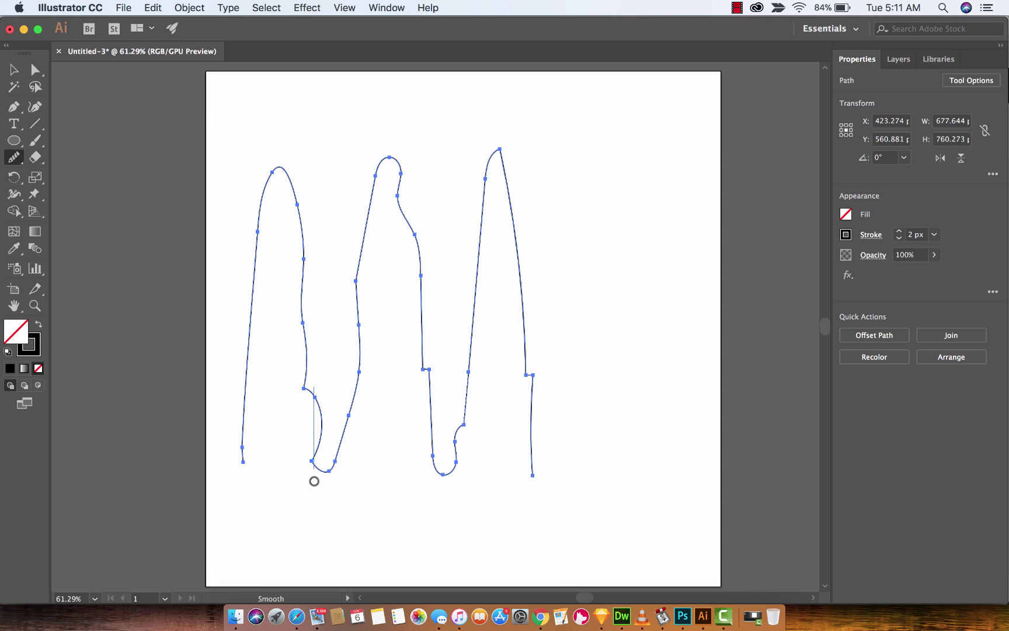
{"action": "left_click_drag", "start_coordinate": [310, 376], "coordinate": [315, 518]}
{"action": "left_click_drag", "start_coordinate": [318, 419], "coordinate": [317, 497]}
{"action": "left_click_drag", "start_coordinate": [307, 408], "coordinate": [302, 384]}
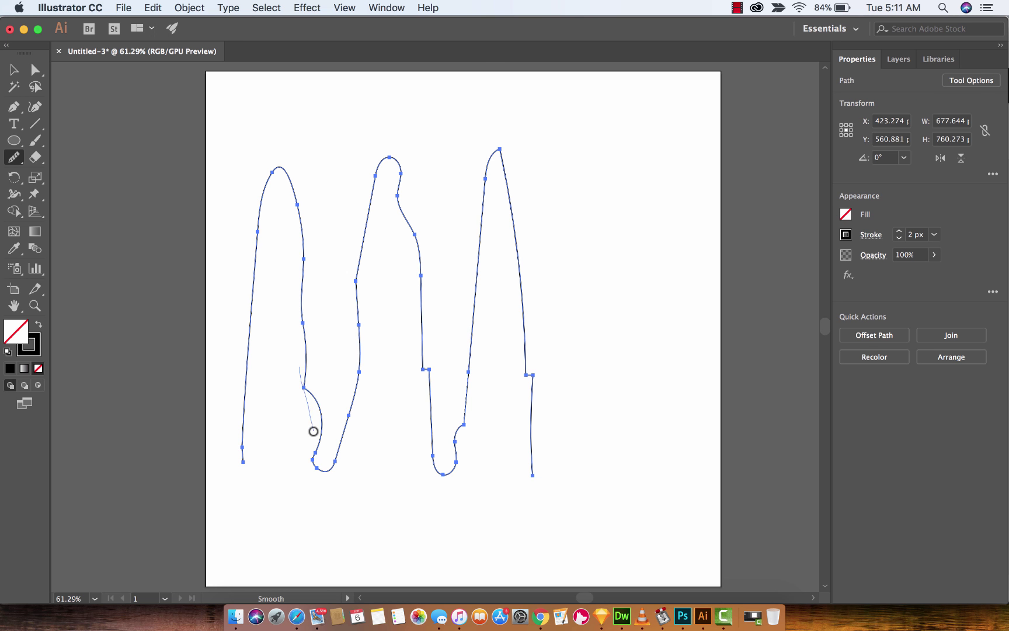
{"action": "left_click_drag", "start_coordinate": [313, 428], "coordinate": [318, 370]}
Step: Smooth the left side of the middle peak
{"action": "mouse_move", "coordinate": [353, 333]}
{"action": "left_mouse_down"}
{"action": "mouse_move", "coordinate": [358, 234]}
{"action": "mouse_move", "coordinate": [362, 392]}
{"action": "left_mouse_up"}
{"action": "left_click_drag", "start_coordinate": [364, 228], "coordinate": [354, 374]}
{"action": "left_click_drag", "start_coordinate": [374, 225], "coordinate": [361, 402]}
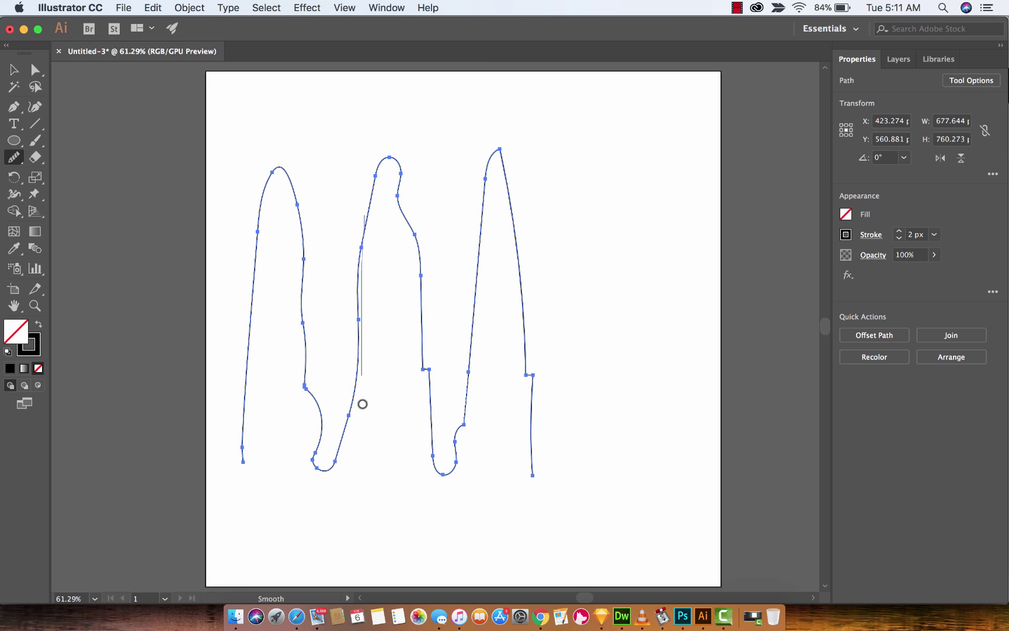
Step: Round the upper and lower right of the middle peak
{"action": "scroll", "coordinate": [361, 403], "scroll_direction": "up", "scroll_amount": 1}
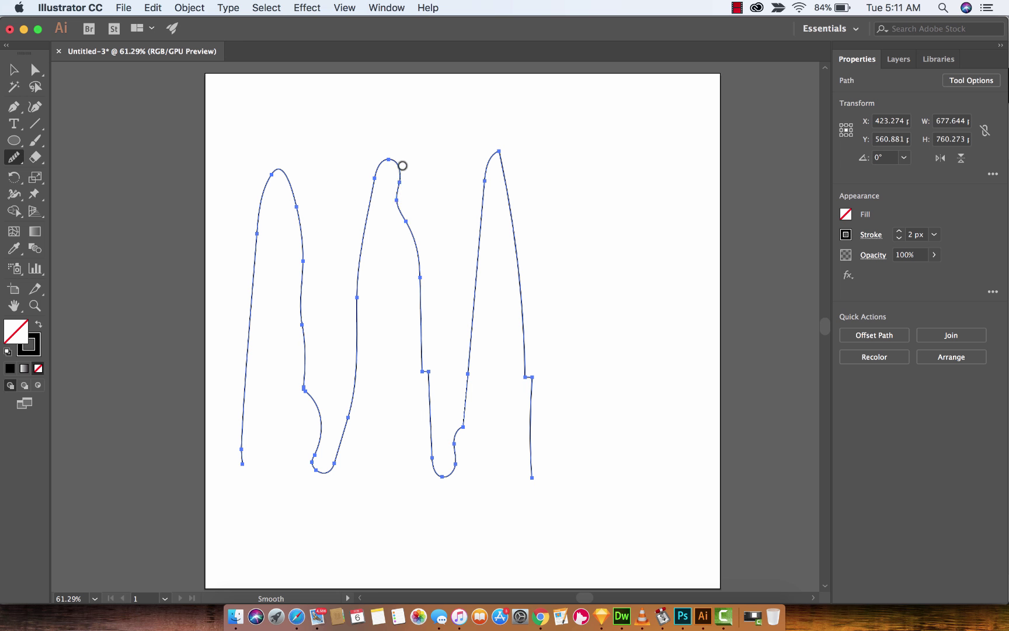
{"action": "left_click_drag", "start_coordinate": [401, 164], "coordinate": [400, 238]}
{"action": "mouse_move", "coordinate": [396, 171]}
{"action": "left_mouse_down"}
{"action": "mouse_move", "coordinate": [410, 239]}
{"action": "mouse_move", "coordinate": [403, 205]}
{"action": "mouse_move", "coordinate": [391, 221]}
{"action": "mouse_move", "coordinate": [399, 190]}
{"action": "mouse_move", "coordinate": [399, 239]}
{"action": "mouse_move", "coordinate": [408, 225]}
{"action": "left_mouse_up"}
{"action": "mouse_move", "coordinate": [421, 369]}
{"action": "left_mouse_down"}
{"action": "mouse_move", "coordinate": [421, 414]}
{"action": "mouse_move", "coordinate": [455, 486]}
{"action": "mouse_move", "coordinate": [429, 424]}
{"action": "mouse_move", "coordinate": [432, 370]}
{"action": "mouse_move", "coordinate": [421, 445]}
{"action": "mouse_move", "coordinate": [425, 354]}
{"action": "mouse_move", "coordinate": [426, 423]}
{"action": "mouse_move", "coordinate": [422, 403]}
{"action": "left_mouse_up"}
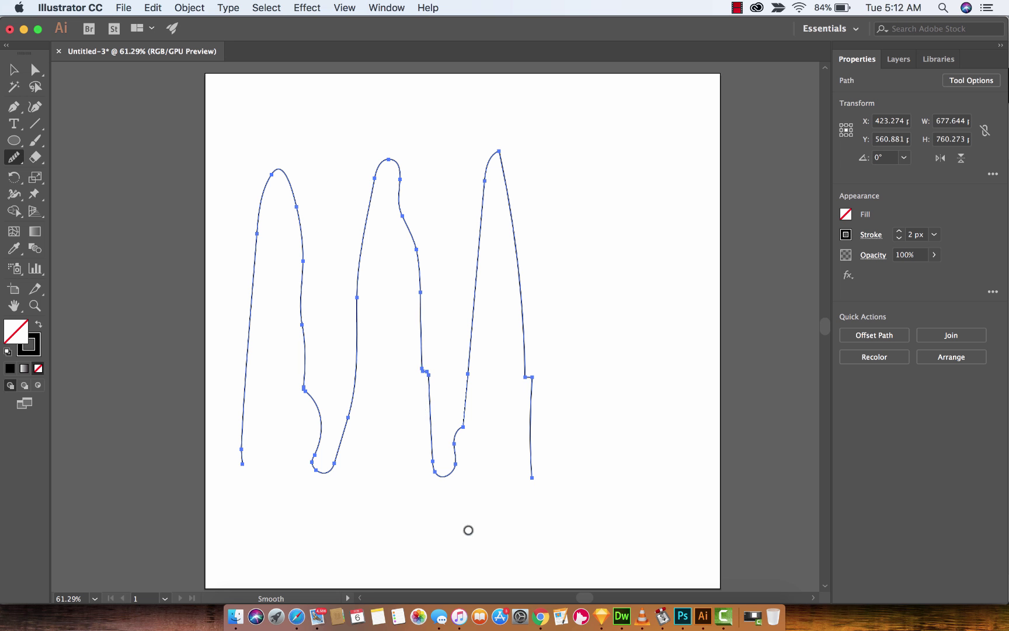
{"action": "mouse_move", "coordinate": [450, 431]}
{"action": "left_mouse_down"}
{"action": "mouse_move", "coordinate": [454, 513]}
{"action": "mouse_move", "coordinate": [448, 462]}
{"action": "left_mouse_up"}
Step: Smooth the third peak's right leg and sides, rounding off its sharp tip
{"action": "mouse_move", "coordinate": [539, 351]}
{"action": "left_mouse_down"}
{"action": "mouse_move", "coordinate": [527, 435]}
{"action": "mouse_move", "coordinate": [527, 418]}
{"action": "left_mouse_up"}
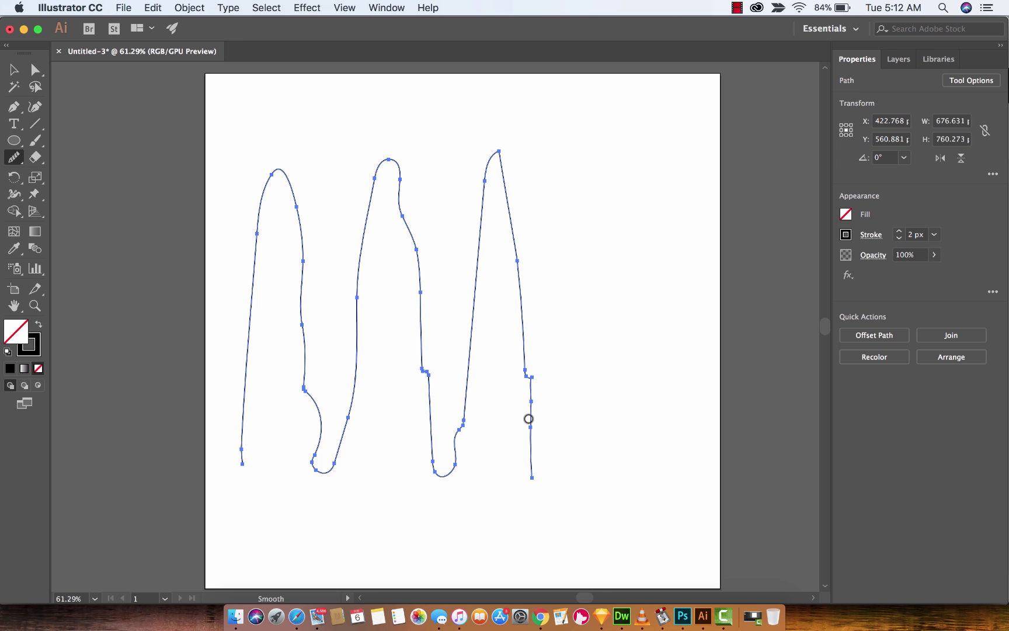
{"action": "left_click_drag", "start_coordinate": [532, 358], "coordinate": [518, 473]}
{"action": "mouse_move", "coordinate": [544, 336]}
{"action": "left_mouse_down"}
{"action": "mouse_move", "coordinate": [512, 469]}
{"action": "mouse_move", "coordinate": [532, 454]}
{"action": "mouse_move", "coordinate": [525, 311]}
{"action": "left_mouse_up"}
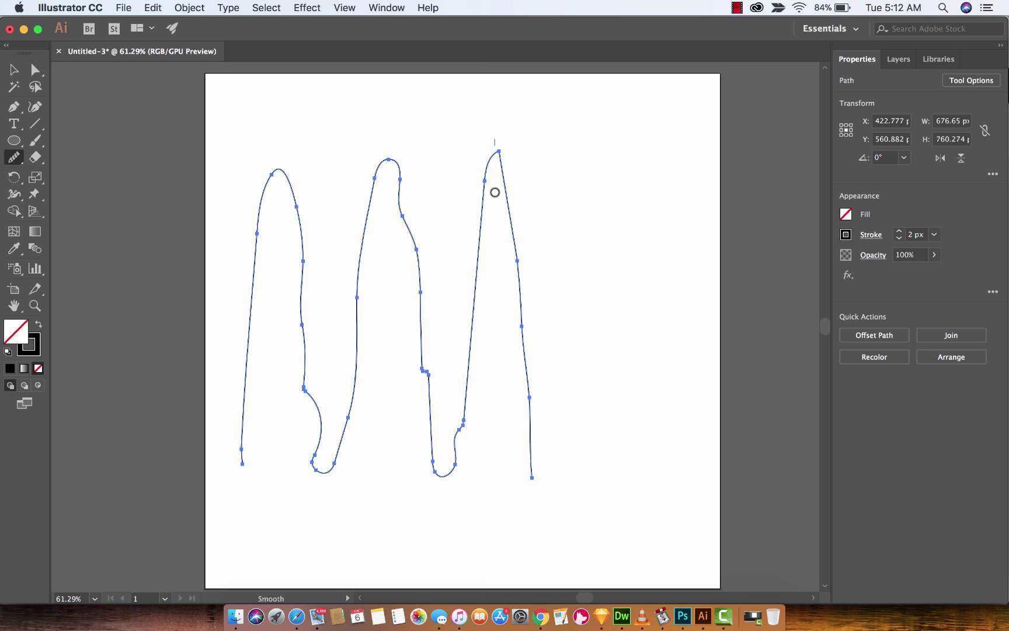
{"action": "mouse_move", "coordinate": [493, 135]}
{"action": "left_mouse_down"}
{"action": "mouse_move", "coordinate": [499, 164]}
{"action": "mouse_move", "coordinate": [505, 149]}
{"action": "left_mouse_up"}
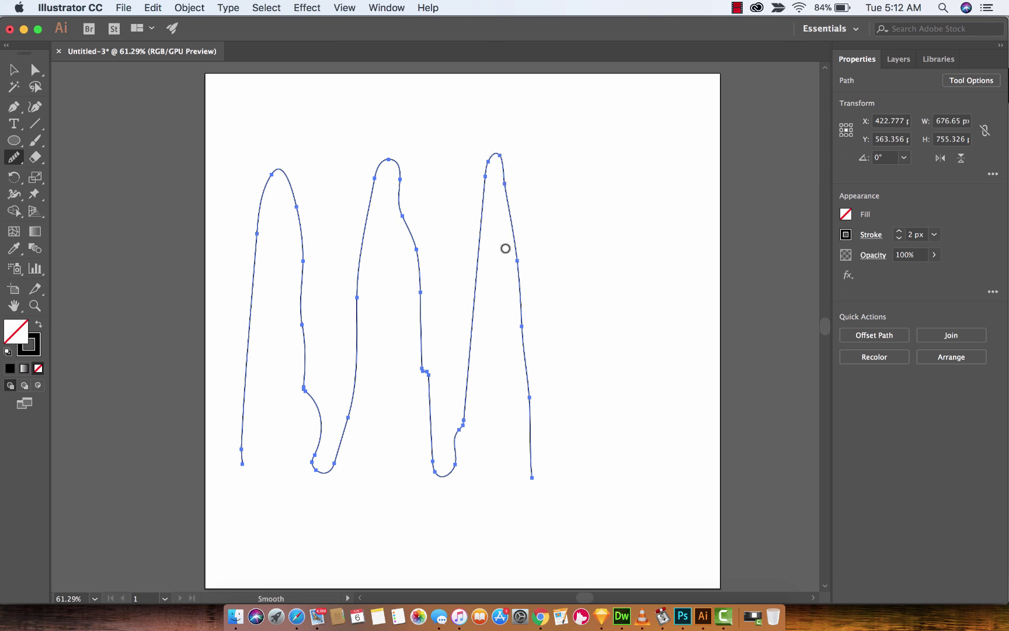
{"action": "left_click_drag", "start_coordinate": [482, 142], "coordinate": [493, 291]}
{"action": "left_click_drag", "start_coordinate": [389, 165], "coordinate": [407, 279]}
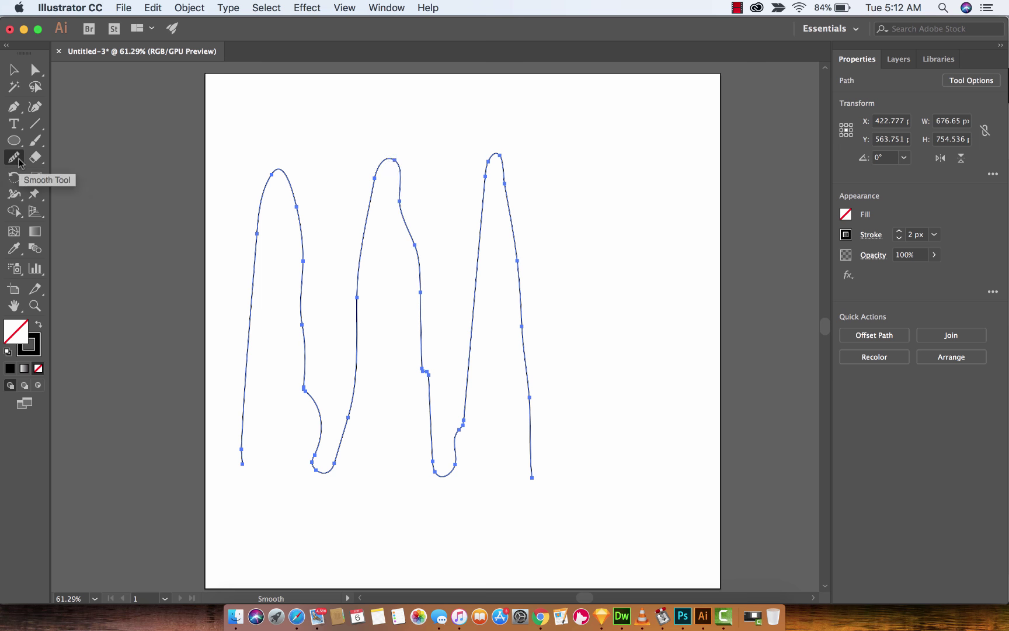
{"action": "mouse_move", "coordinate": [19, 162]}
{"action": "left_mouse_down"}
{"action": "mouse_move", "coordinate": [69, 174]}
{"action": "mouse_move", "coordinate": [17, 164]}
{"action": "mouse_move", "coordinate": [66, 188]}
{"action": "left_mouse_up"}
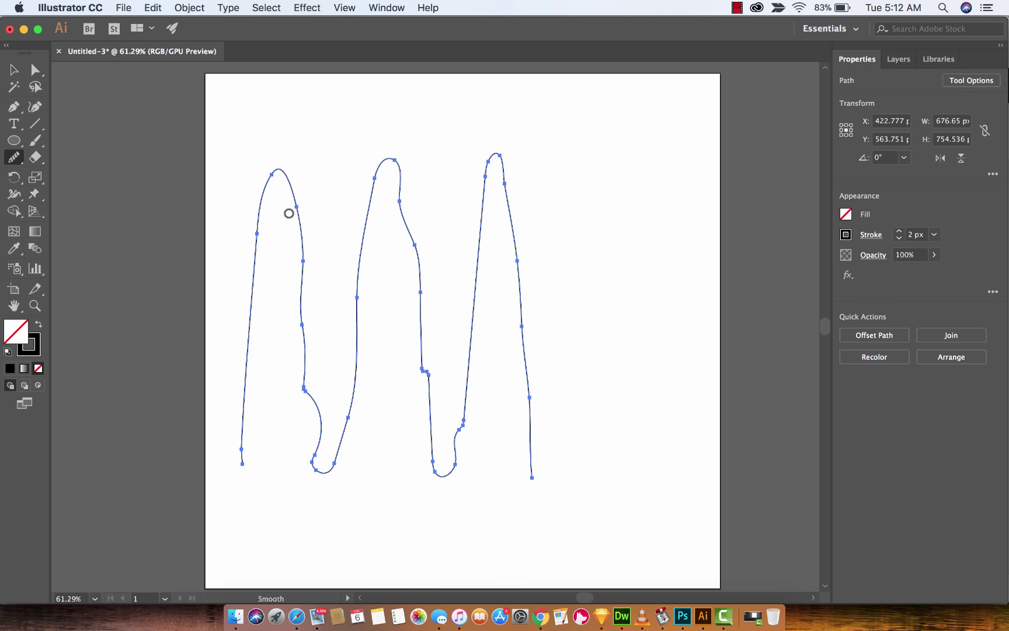